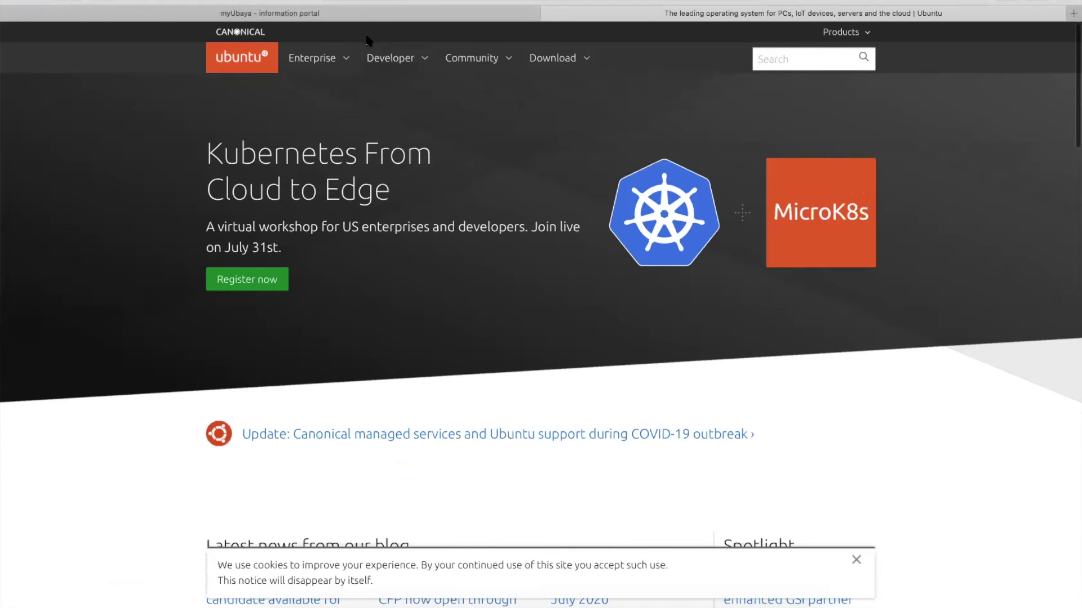
# - Look over the Ubuntu download options on the Ubuntu website
pyautogui.click(535, 59)
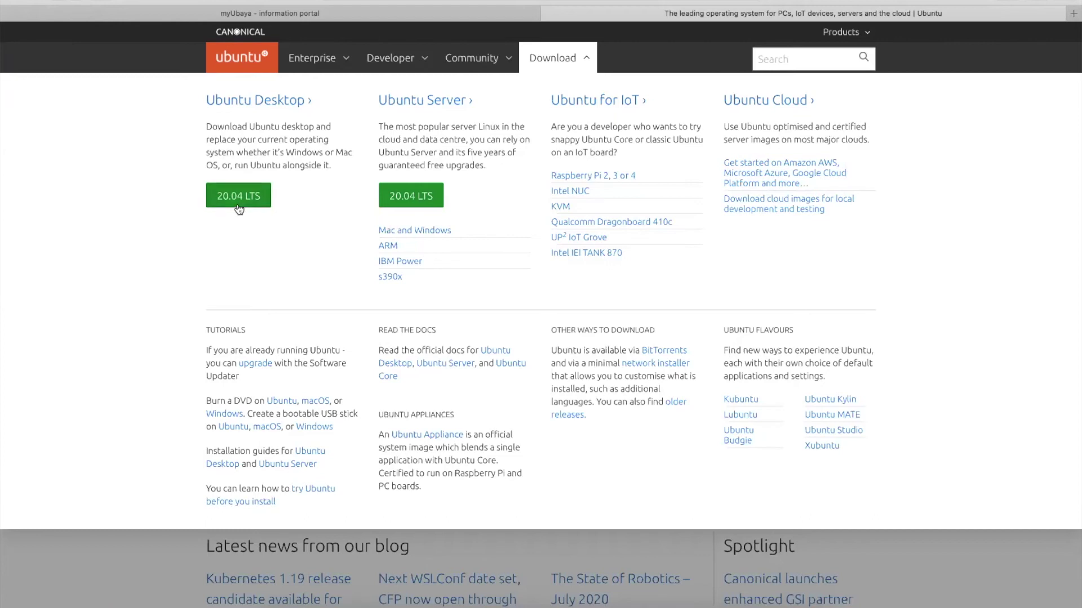
pyautogui.click(101, 557)
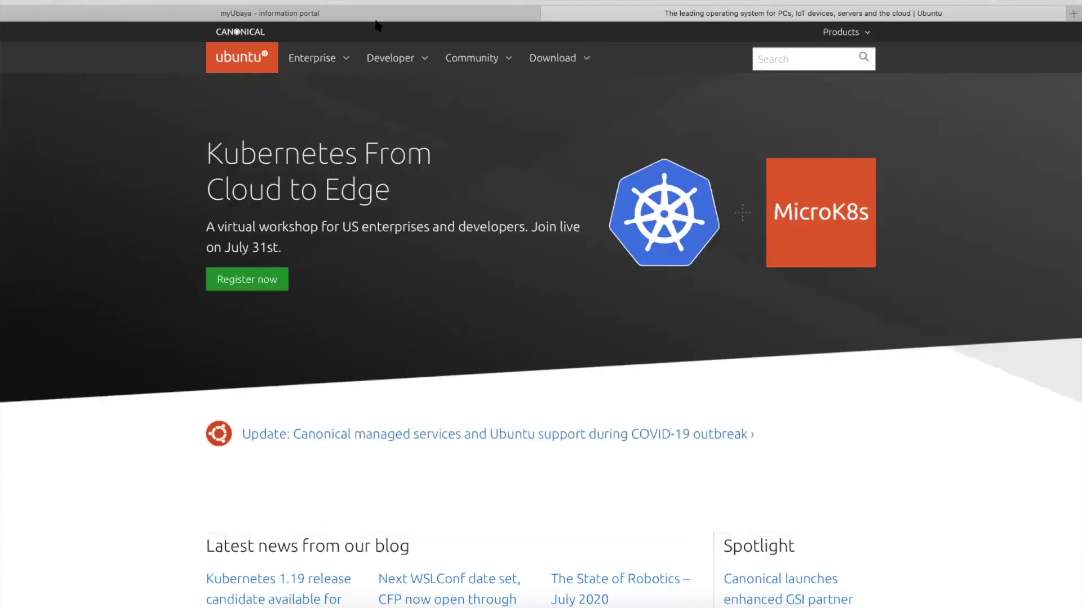
# - Find VirtualBox on the web in a new browser tab and open the VirtualBox.org home page
pyautogui.press('super+t')
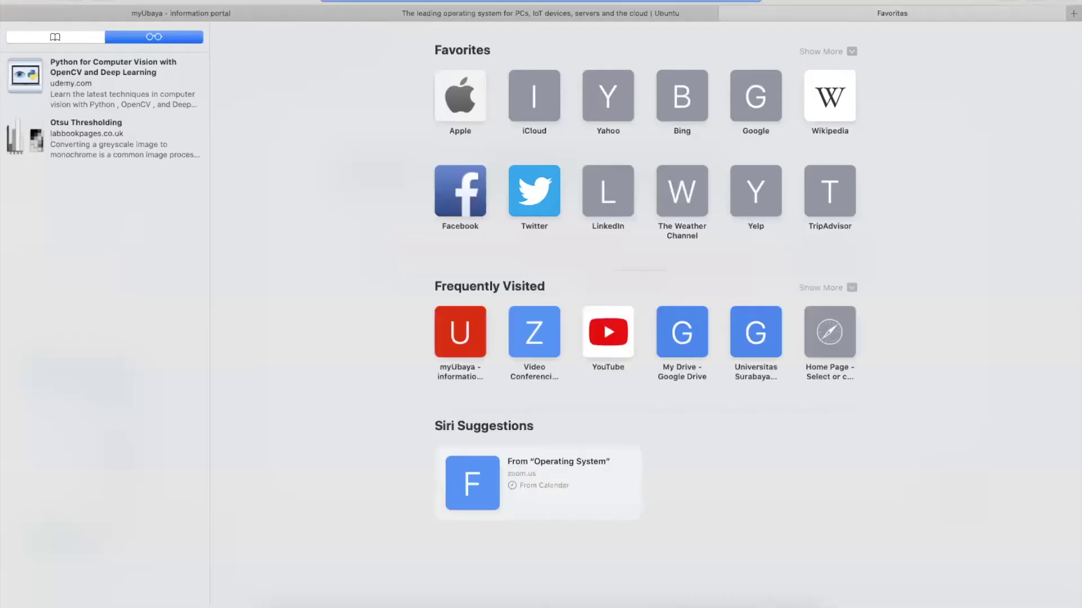
pyautogui.write('virutal')
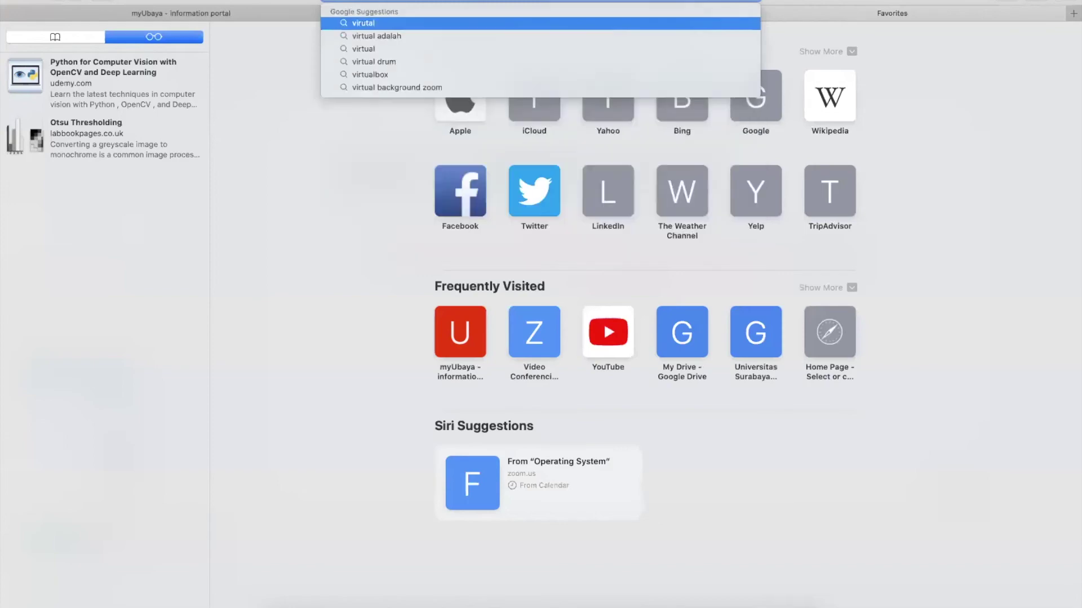
pyautogui.write(' box')
pyautogui.click(333, 48)
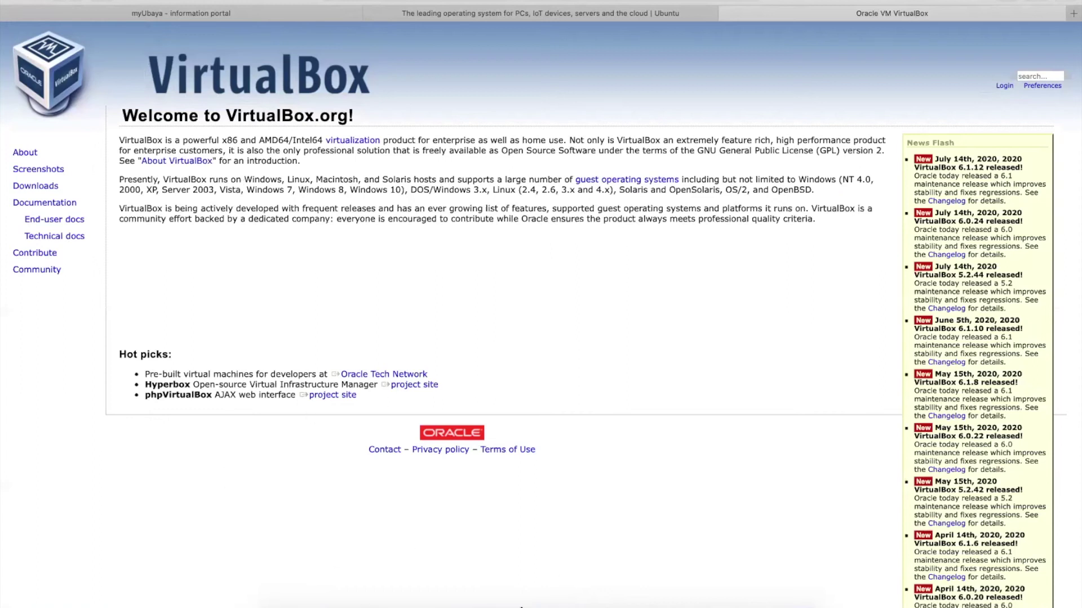
# - Launch the installed VirtualBox application through a Spotlight search for "virtual"
pyautogui.press('super+space')
pyautogui.write('vri')
pyautogui.press('BackSpace')
pyautogui.press('BackSpace')
pyautogui.write('irtual')
pyautogui.press('BackSpace')
pyautogui.press('BackSpace')
pyautogui.press('BackSpace')
pyautogui.press('BackSpace')
pyautogui.press('BackSpace')
pyautogui.press('BackSpace')
pyautogui.press('BackSpace')
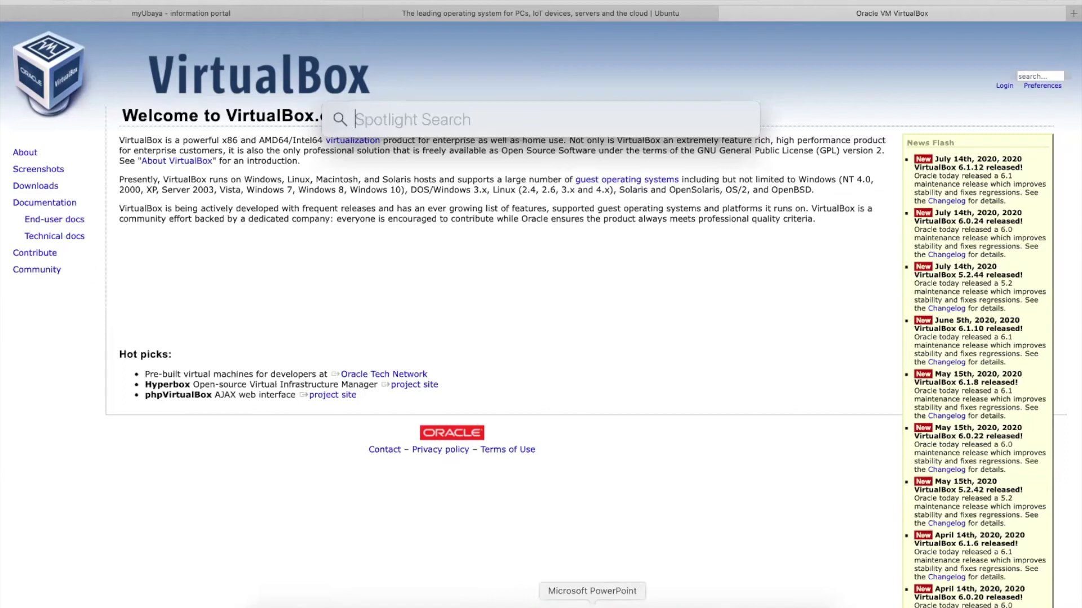
pyautogui.write('virta')
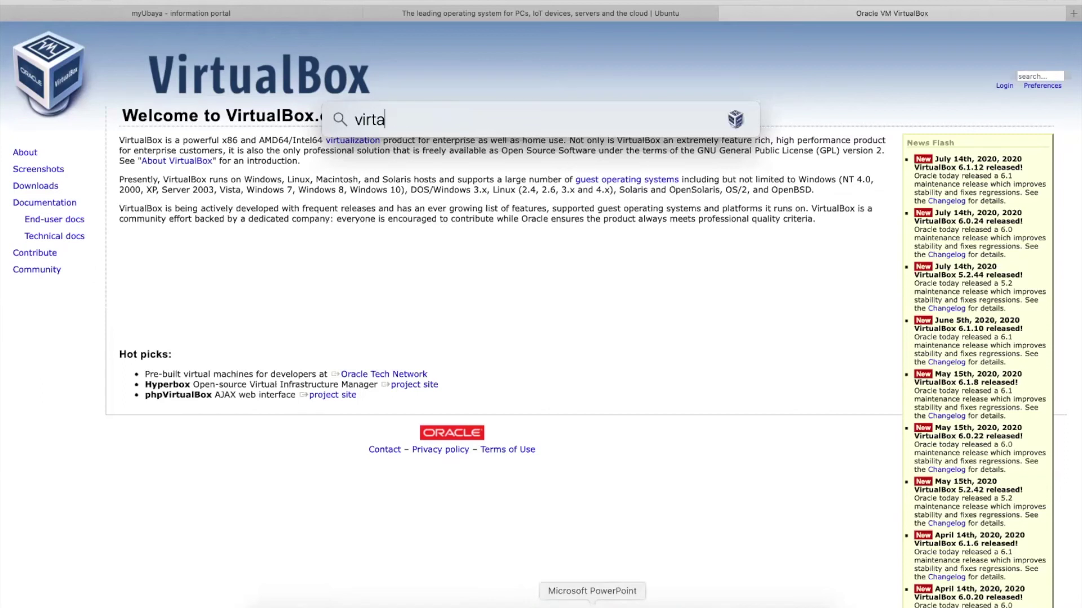
pyautogui.press('BackSpace')
pyautogui.write('ual')
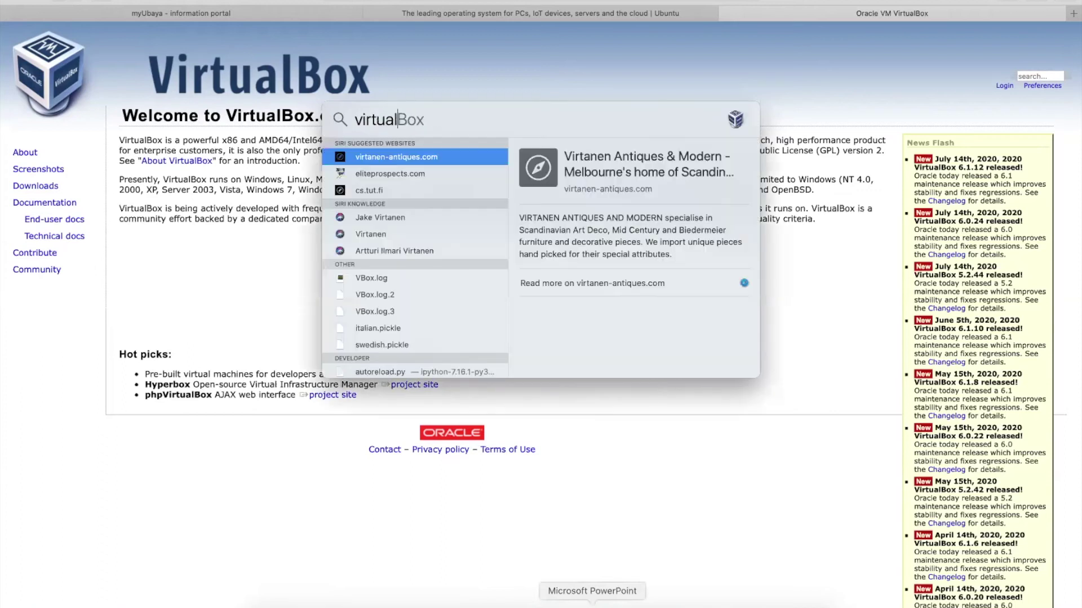
pyautogui.press('Return')
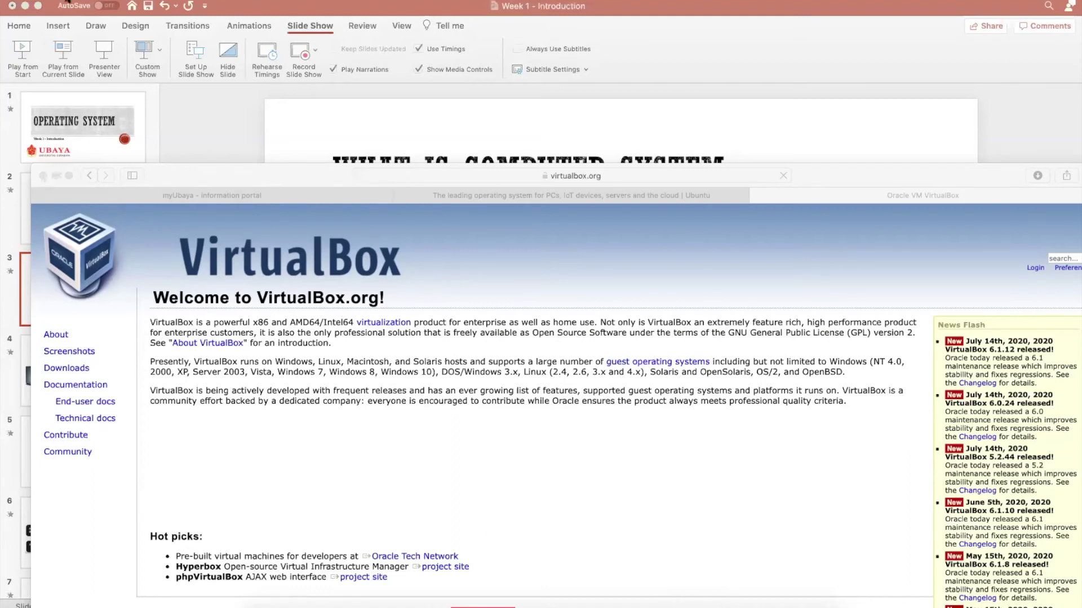
# - Clear the desktop by minimising the Week 1 - Introduction presentation and hiding the browser
pyautogui.click(25, 5)
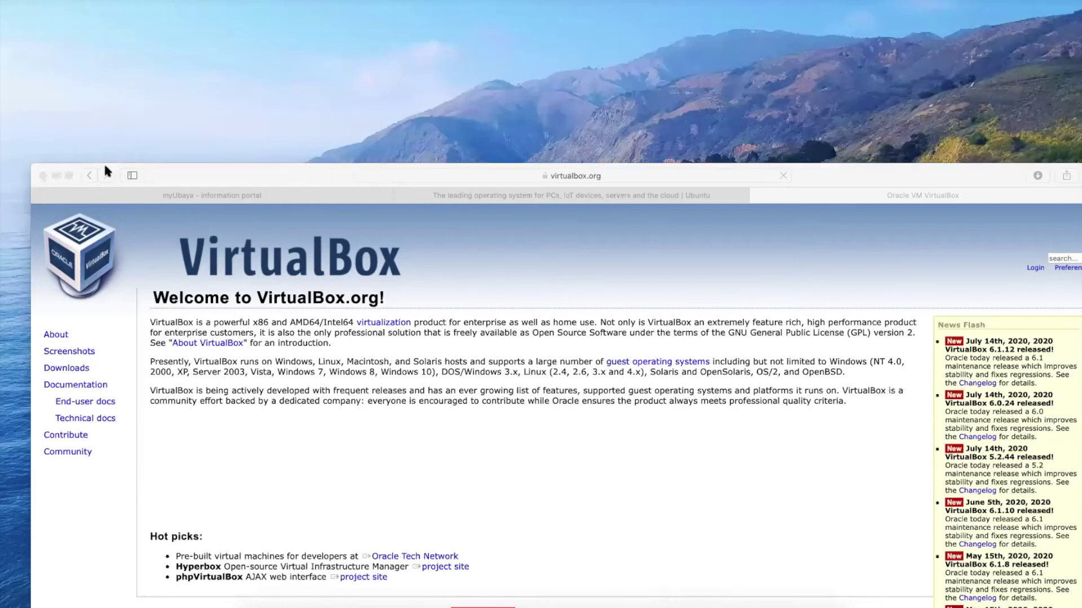
pyautogui.moveTo(105, 166); pyautogui.dragTo(154, 160)
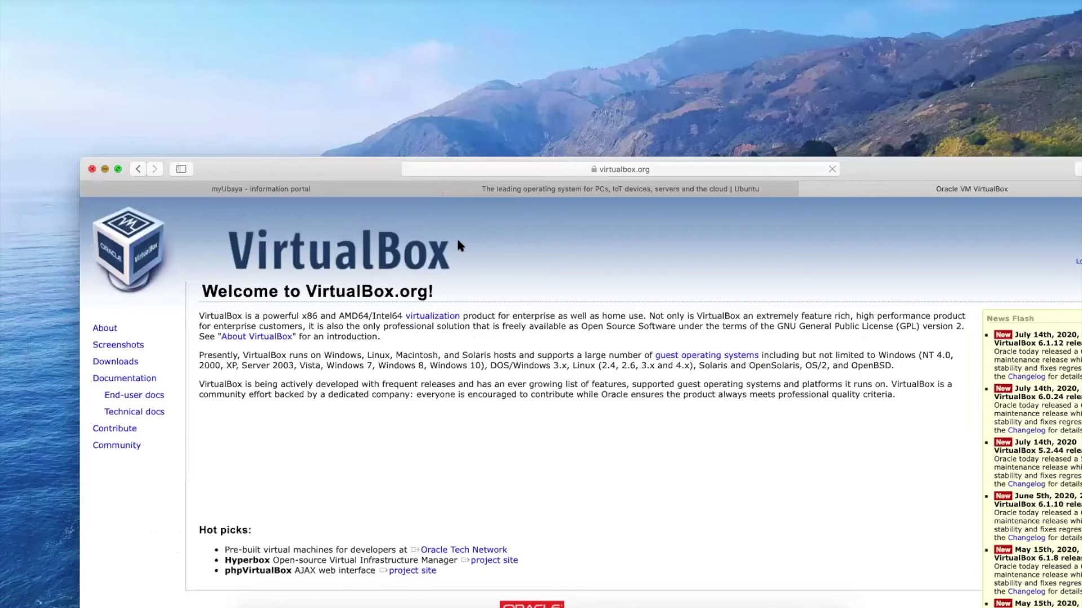
pyautogui.press('super+h')
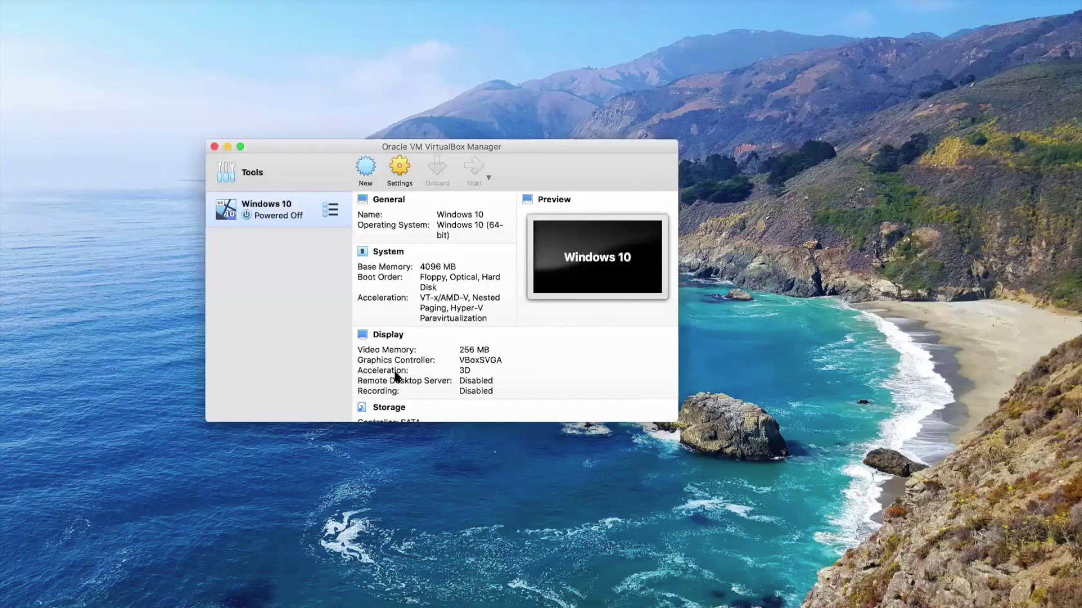
# - Start the Windows 10 virtual machine and get the VirtualBox Manager window out of the way
pyautogui.doubleClick(326, 211)
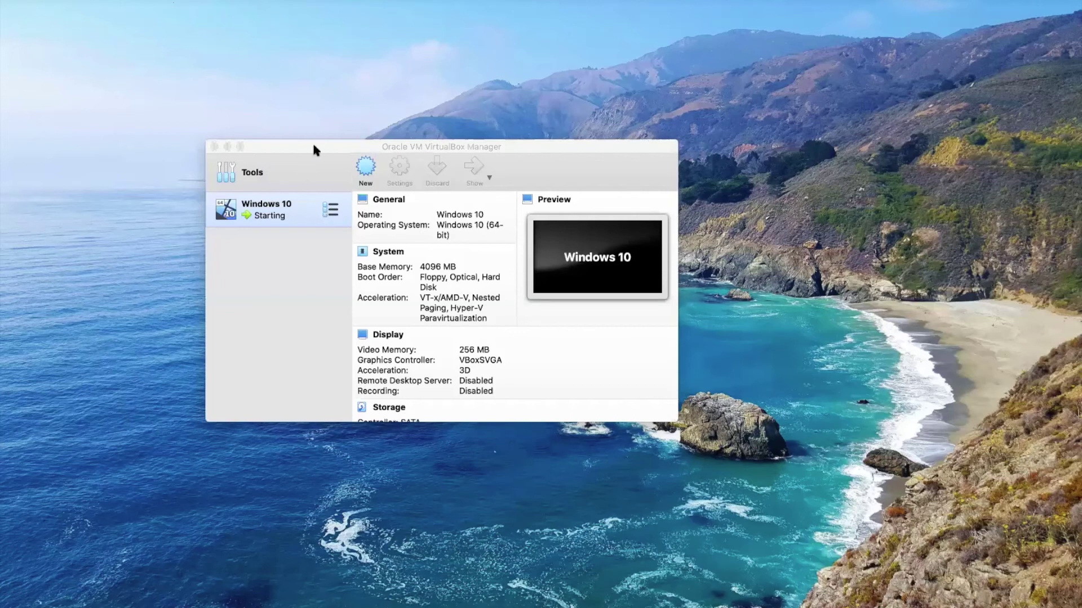
pyautogui.moveTo(312, 142); pyautogui.dragTo(327, 142)
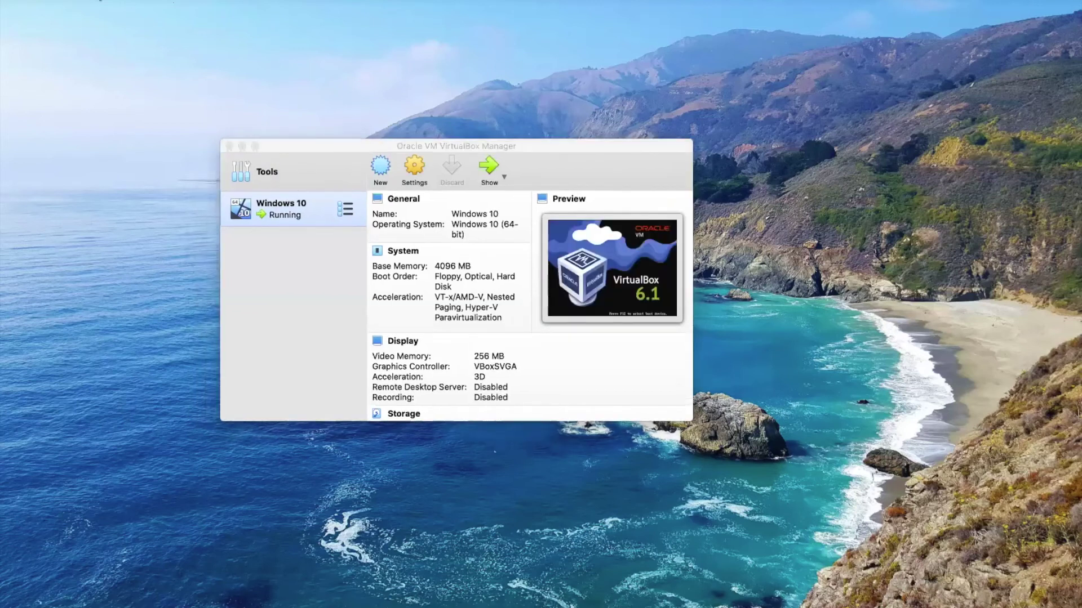
pyautogui.moveTo(220, 57); pyautogui.dragTo(383, 75)
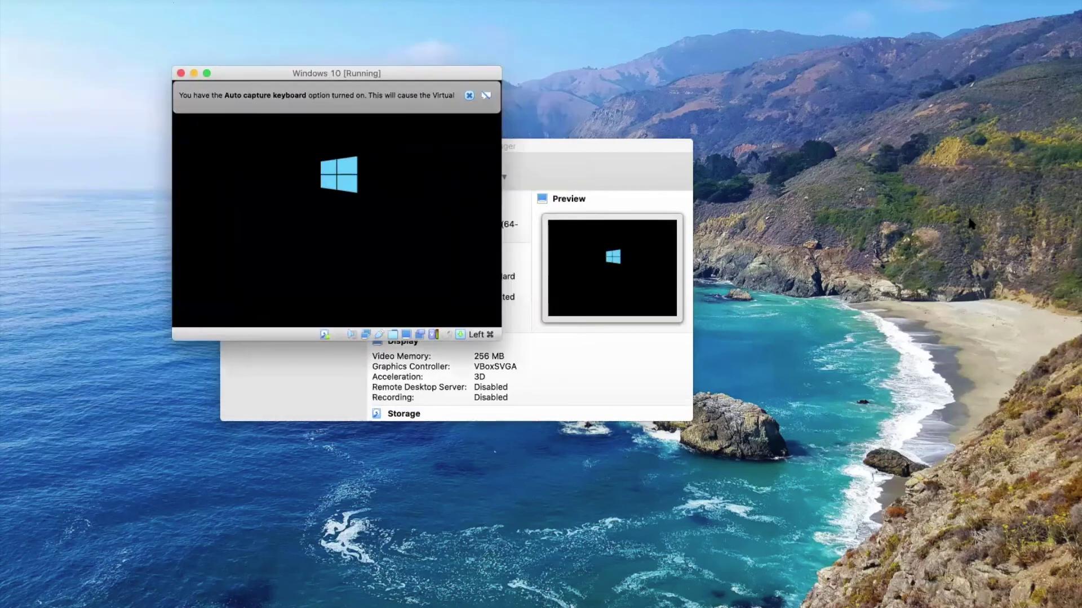
pyautogui.moveTo(578, 146); pyautogui.dragTo(907, 195)
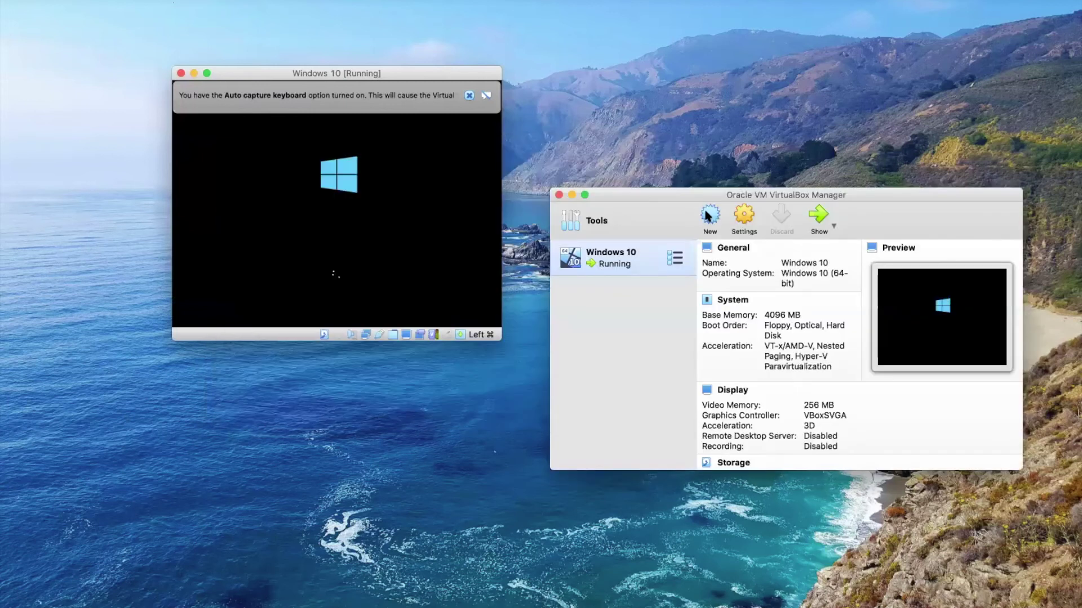
pyautogui.click(570, 194)
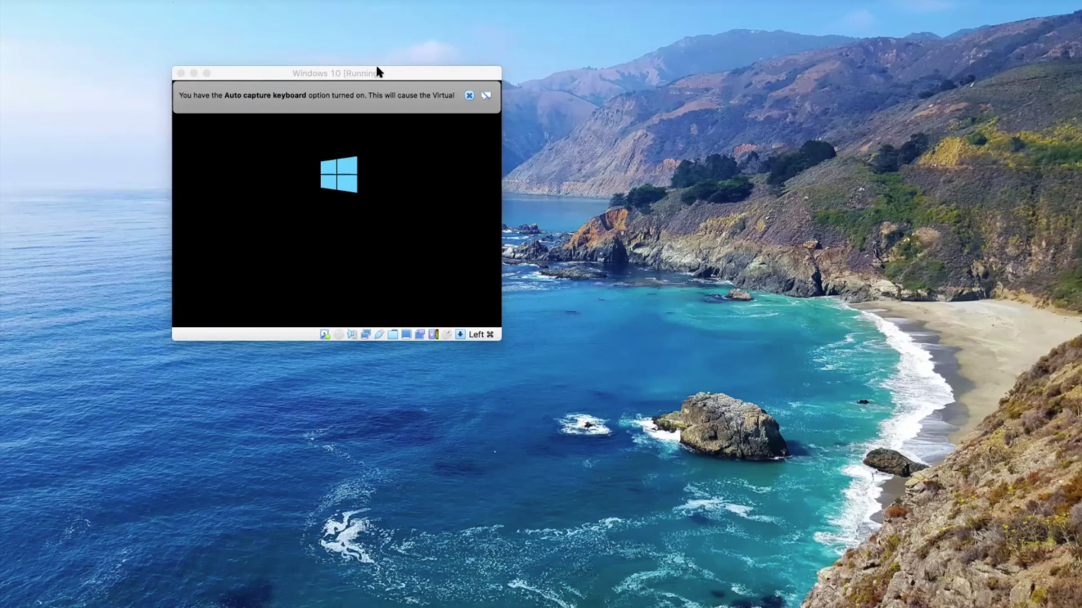
# - Enlarge the running Windows 10 virtual machine's window and reposition it on the desktop
pyautogui.click(435, 74)
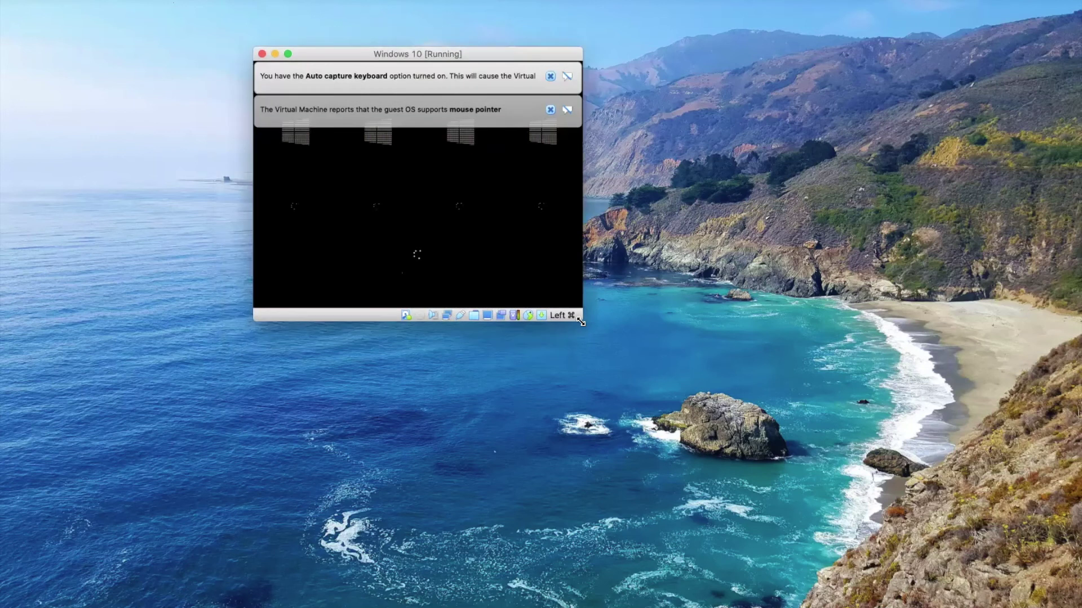
pyautogui.moveTo(648, 356); pyautogui.dragTo(720, 412)
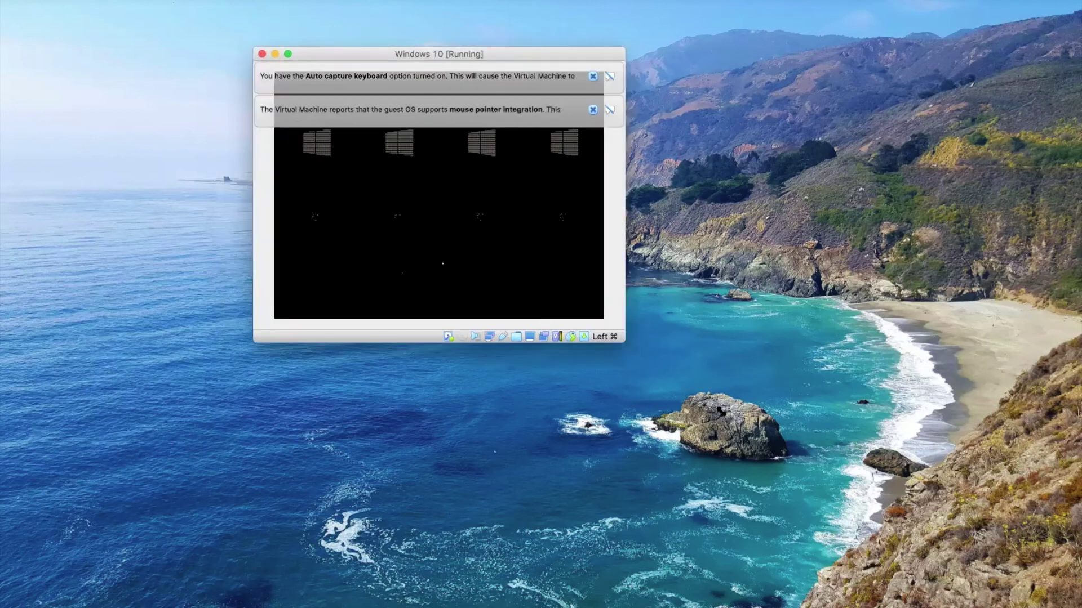
pyautogui.moveTo(572, 49); pyautogui.dragTo(546, 53)
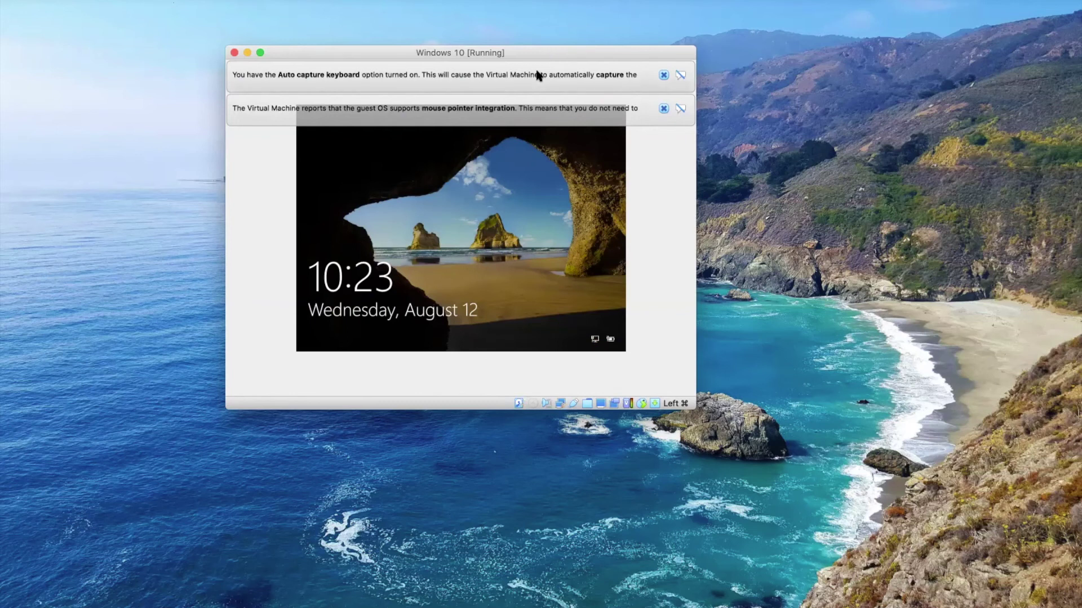
pyautogui.moveTo(543, 53); pyautogui.dragTo(535, 63)
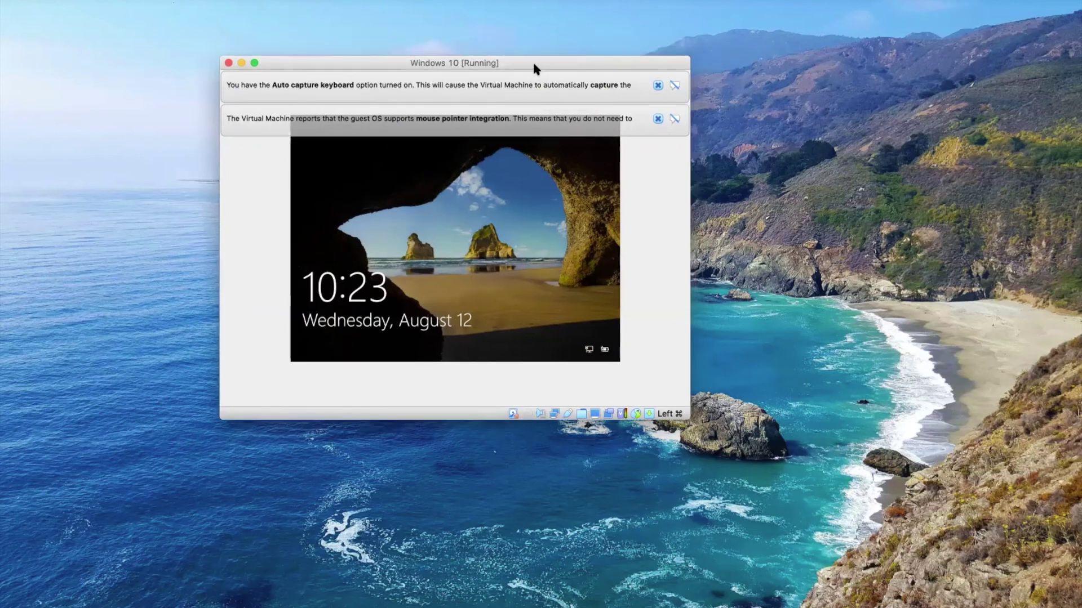
pyautogui.moveTo(534, 65); pyautogui.dragTo(526, 63)
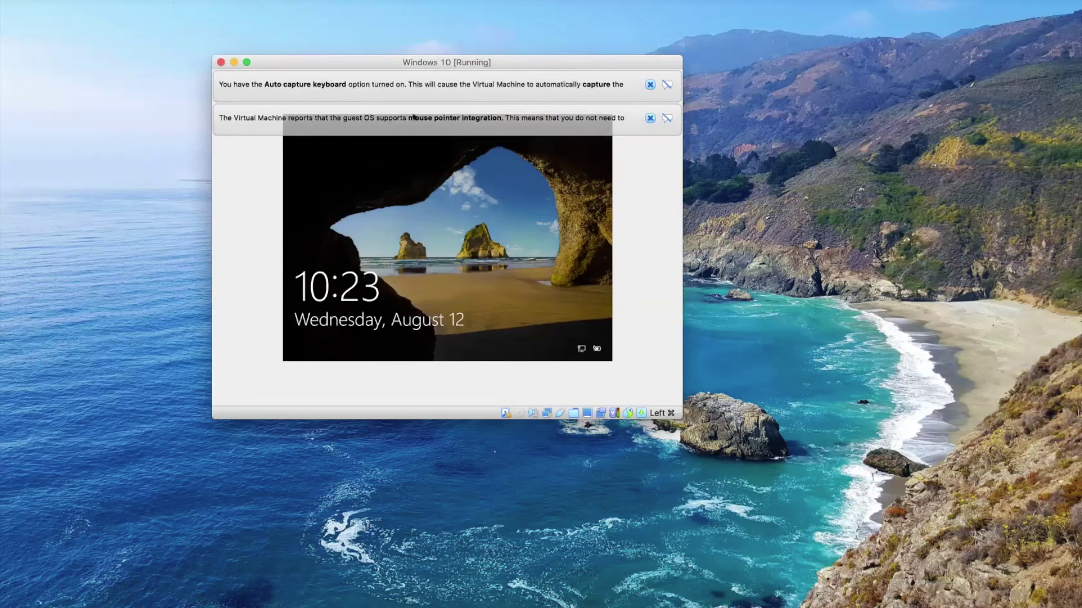
pyautogui.moveTo(451, 63); pyautogui.dragTo(519, 67)
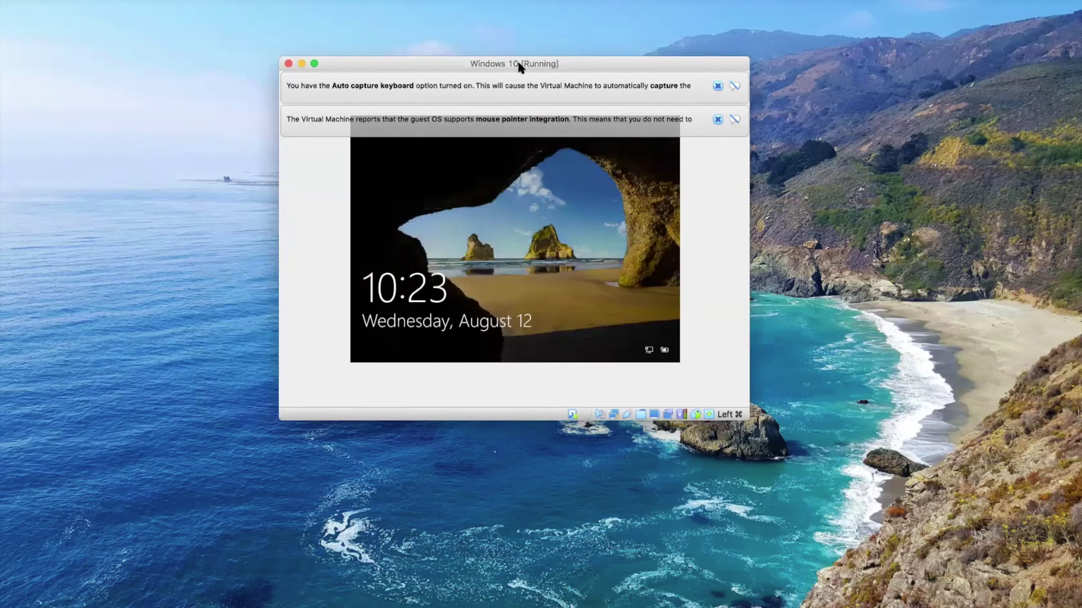
pyautogui.moveTo(742, 415); pyautogui.dragTo(785, 463)
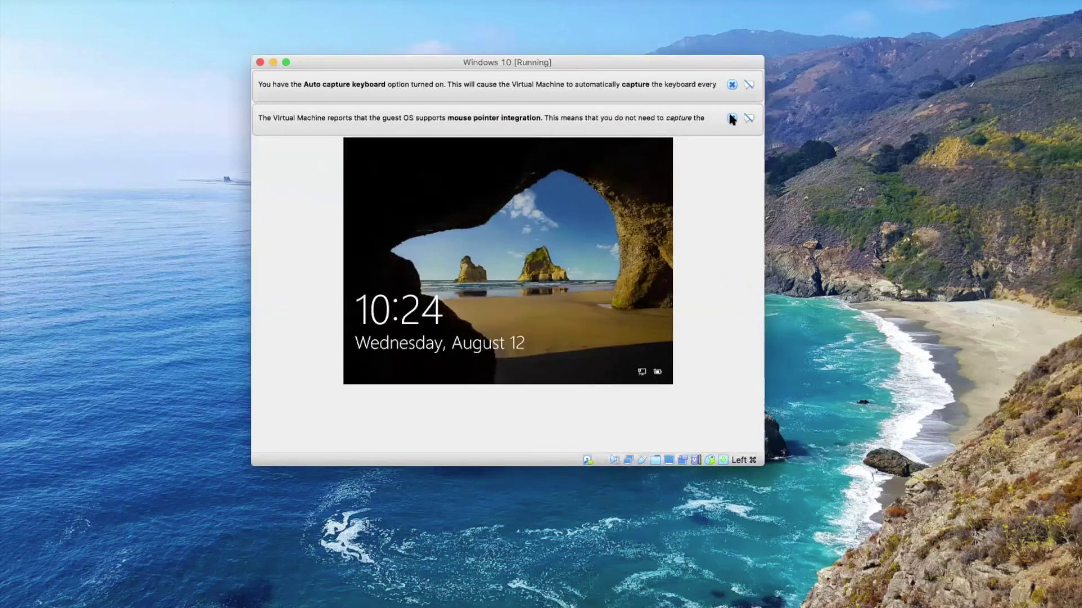
# - Dismiss the mouse pointer integration and Auto capture keyboard notices in the virtual machine window
pyautogui.click(731, 119)
pyautogui.click(731, 84)
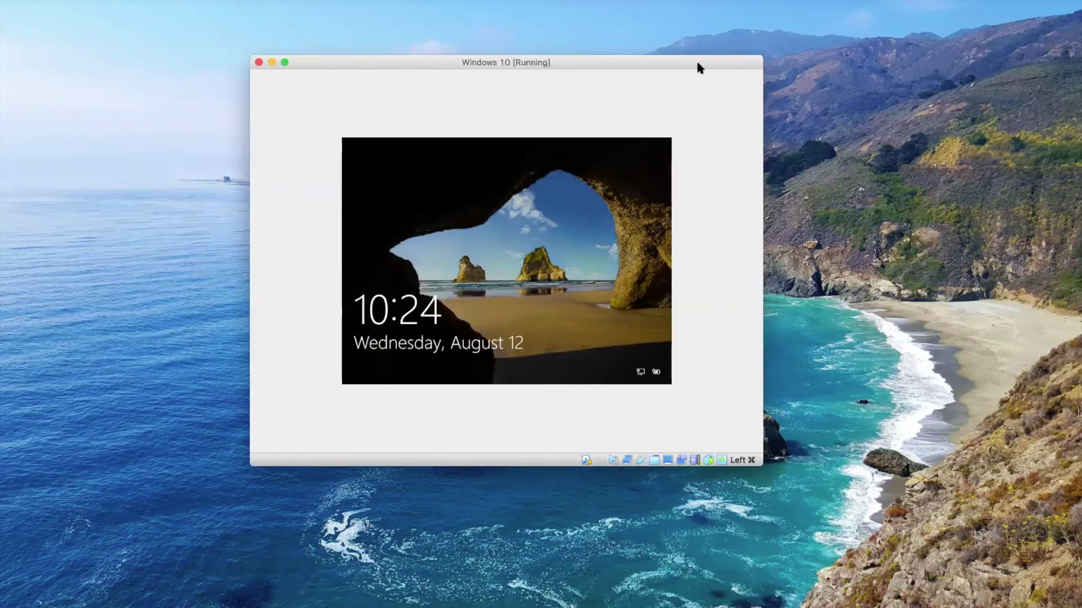
# - Shrink the Windows 10 virtual machine window and move it around the desktop to demonstrate that it behaves like an ordinary application window
pyautogui.moveTo(697, 63); pyautogui.dragTo(598, 59)
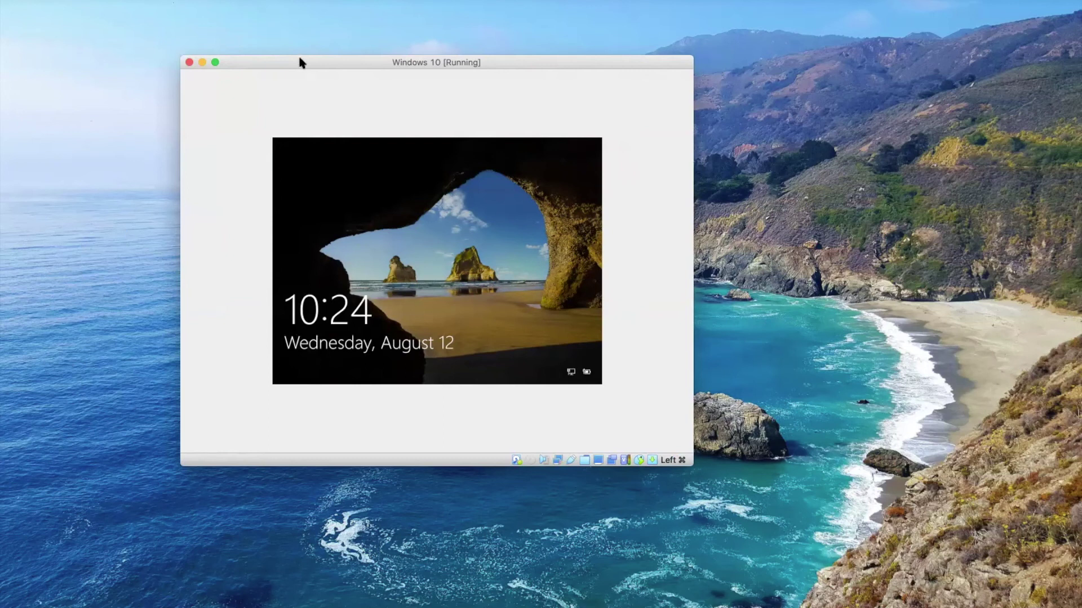
pyautogui.moveTo(344, 56); pyautogui.dragTo(388, 54)
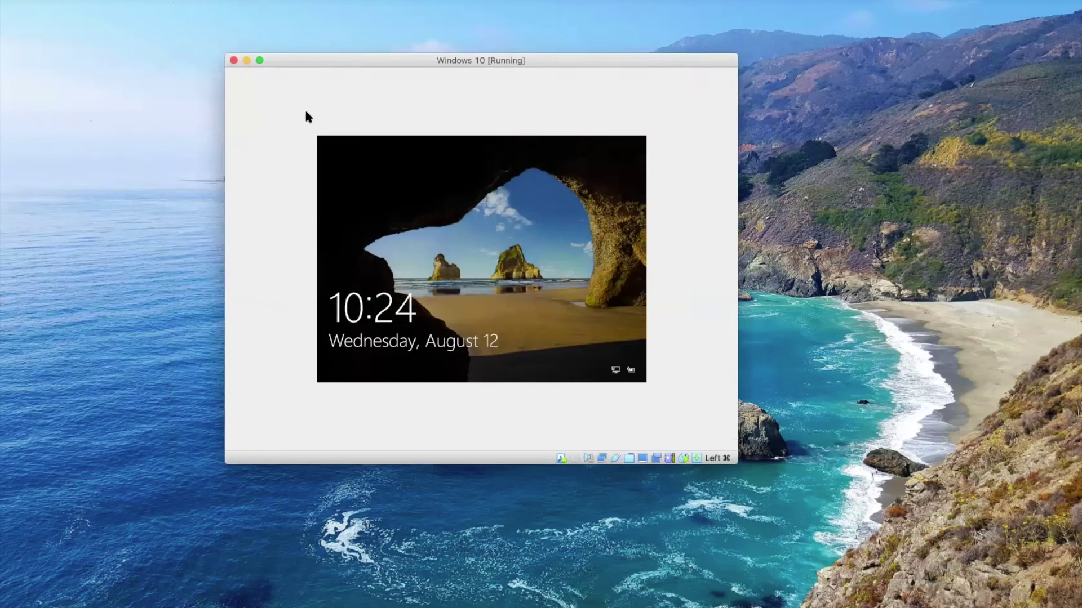
pyautogui.moveTo(225, 53); pyautogui.dragTo(313, 127)
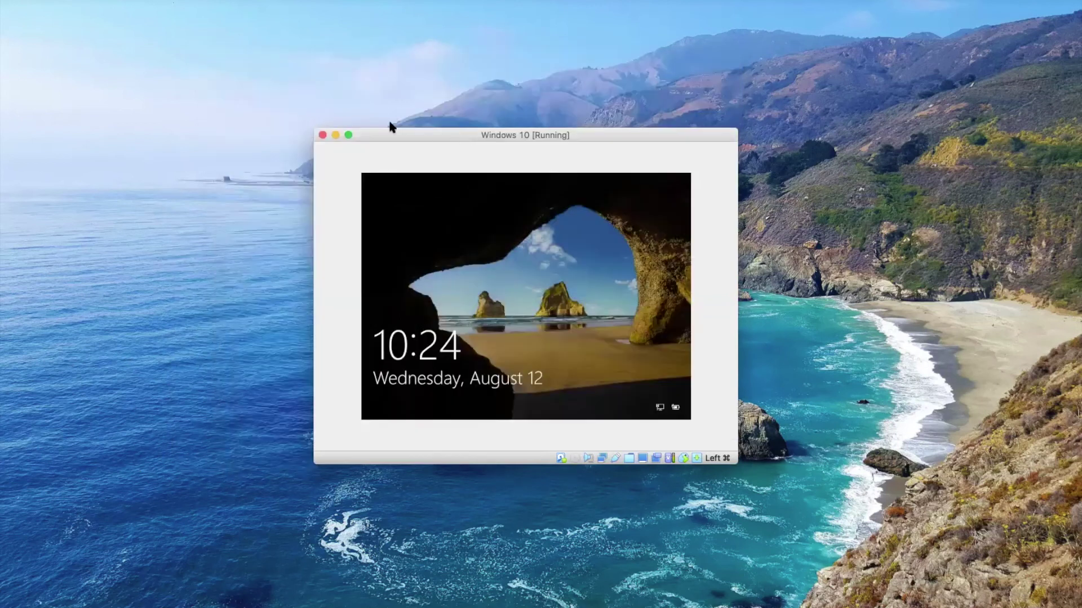
pyautogui.moveTo(390, 125); pyautogui.dragTo(320, 112)
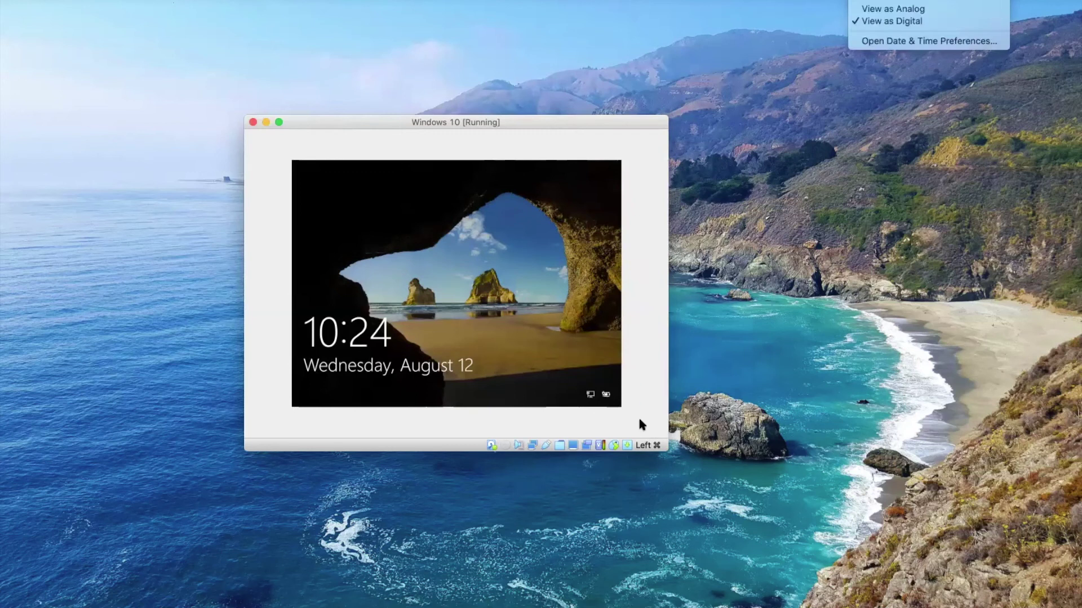
pyautogui.click(639, 452)
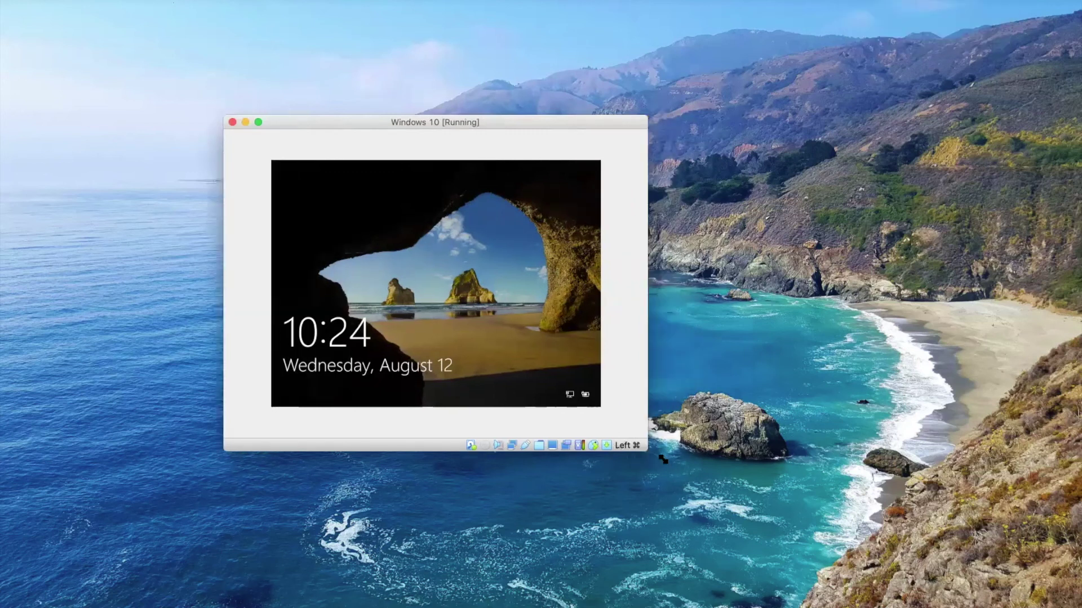
pyautogui.moveTo(663, 460); pyautogui.dragTo(675, 467)
pyautogui.moveTo(500, 117); pyautogui.dragTo(521, 117)
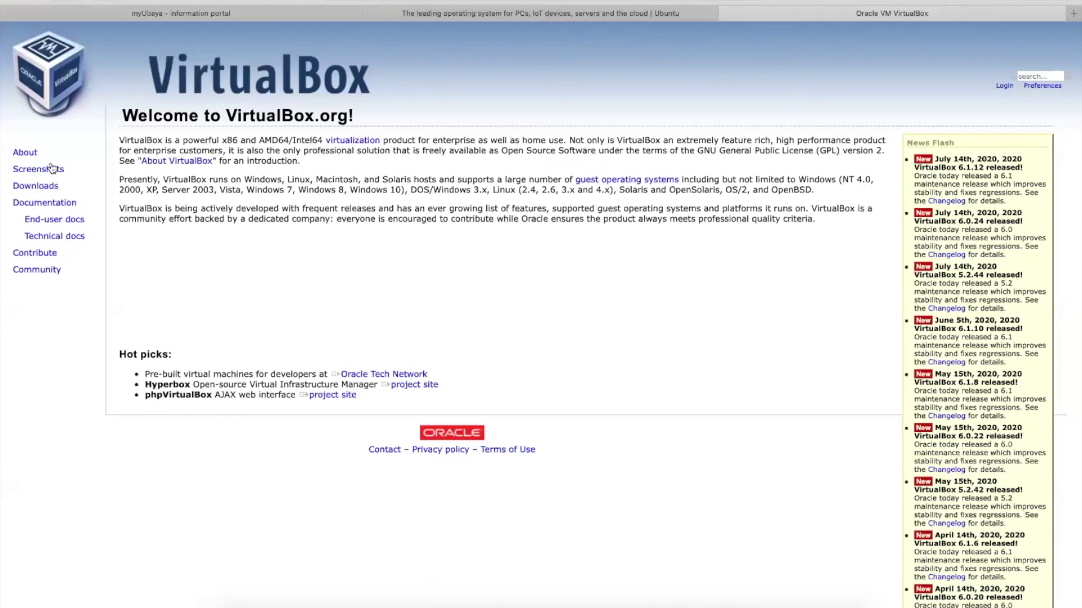
# - Open the VirtualBox Downloads page in the browser and examine the platform packages offered
pyautogui.click(44, 184)
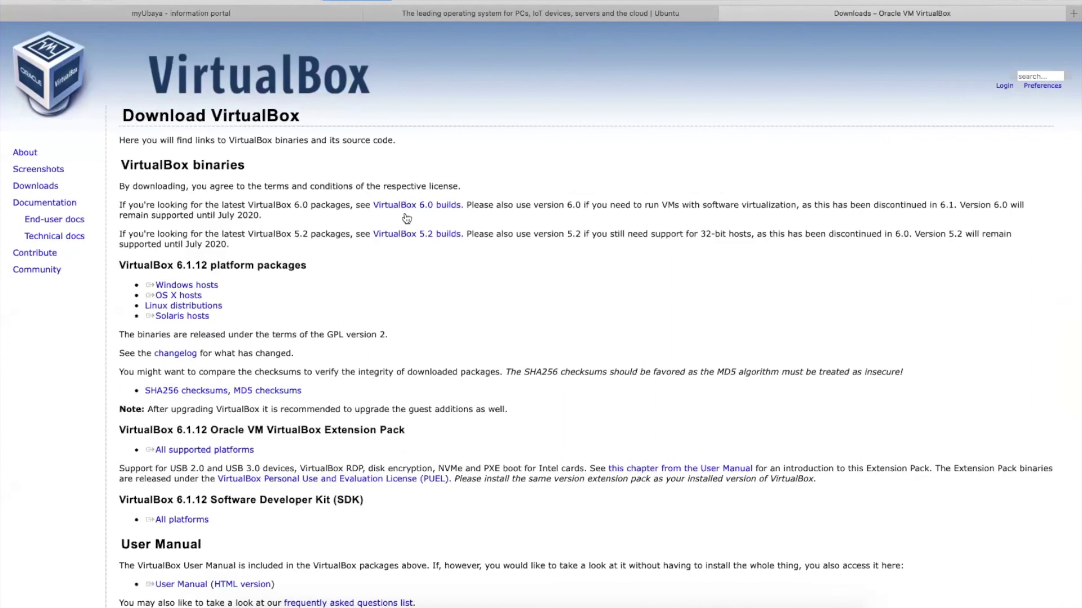
pyautogui.scroll(-1, 453, 226)
pyautogui.scroll(-1, 418, 272)
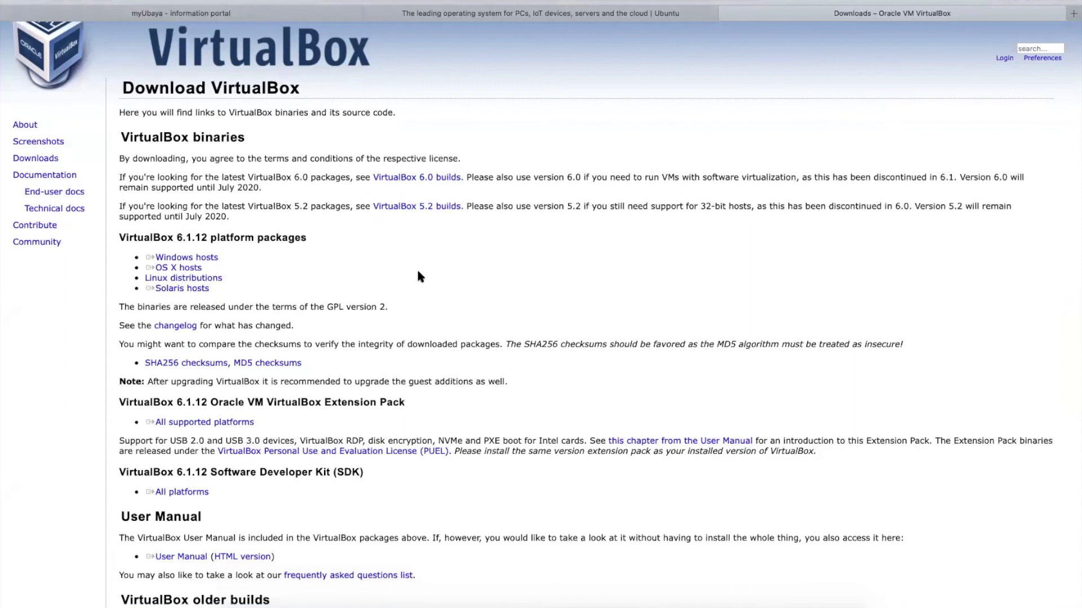
pyautogui.scroll(-5, 418, 276)
pyautogui.scroll(3, 308, 311)
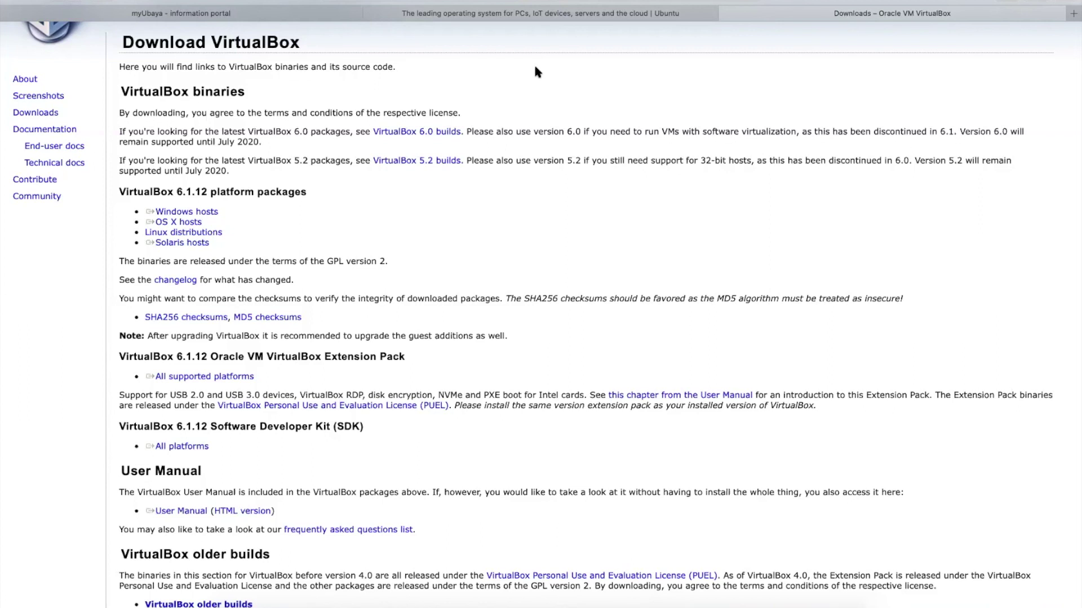
pyautogui.click(181, 13)
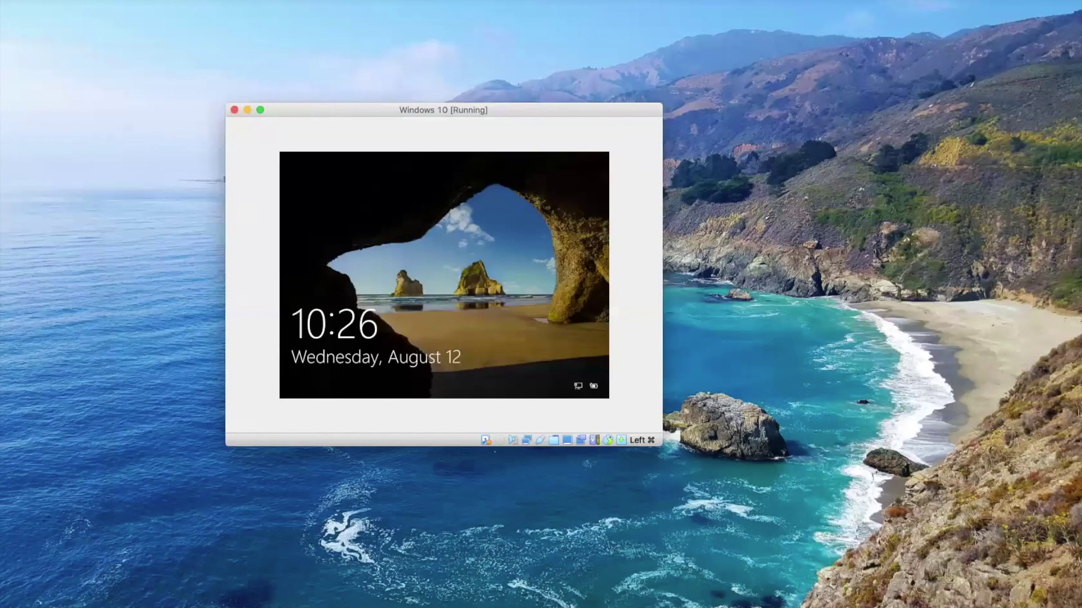
pyautogui.click(901, 42)
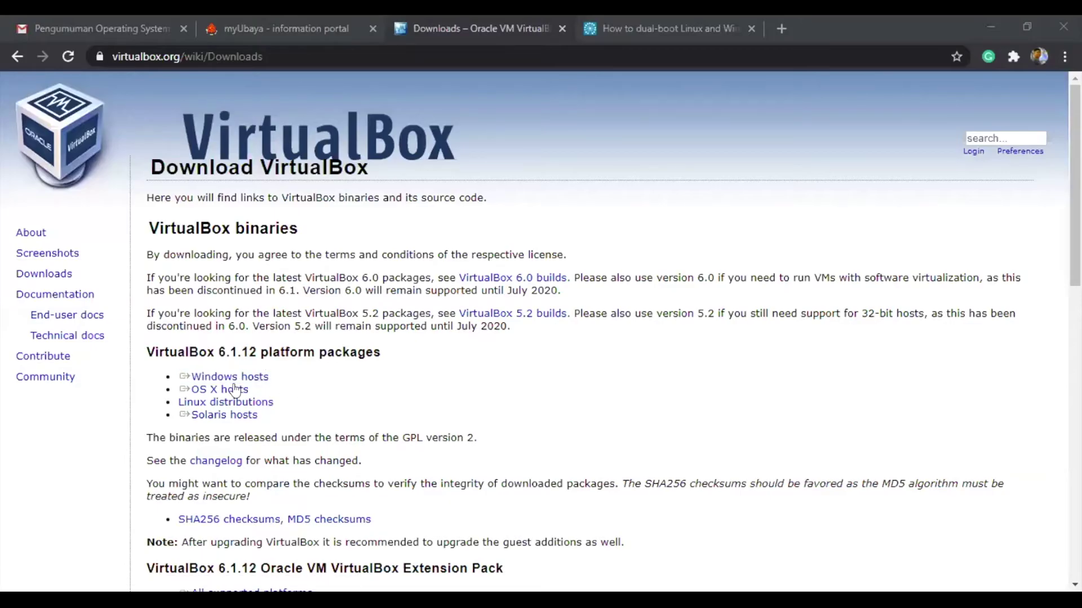
# - Start downloading the VirtualBox 6.1.12 platform package for Windows hosts
pyautogui.tripleClick(211, 382)
pyautogui.tripleClick(251, 406)
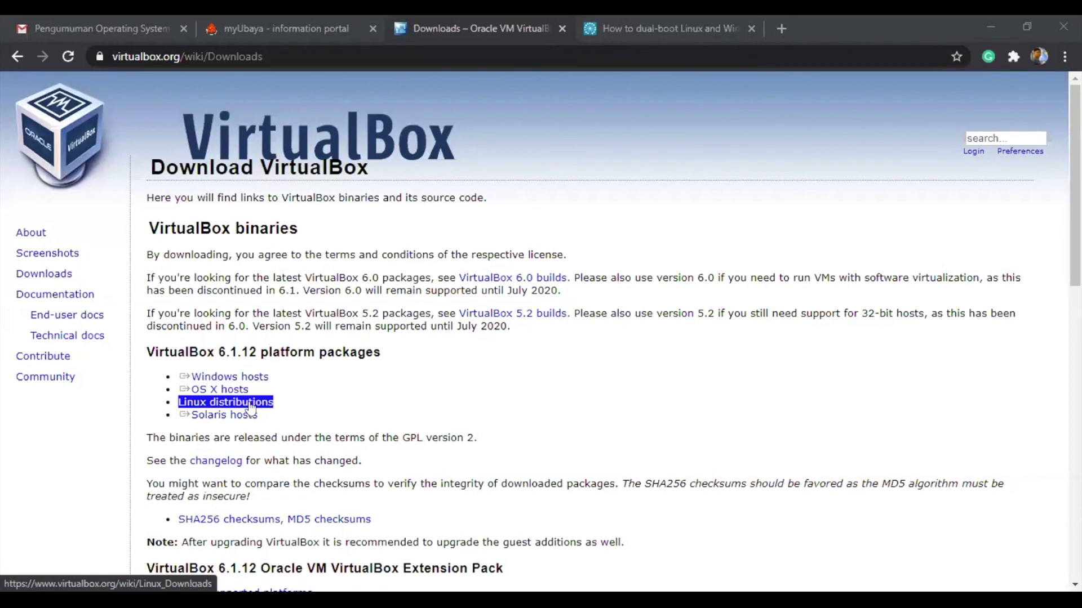
pyautogui.tripleClick(262, 381)
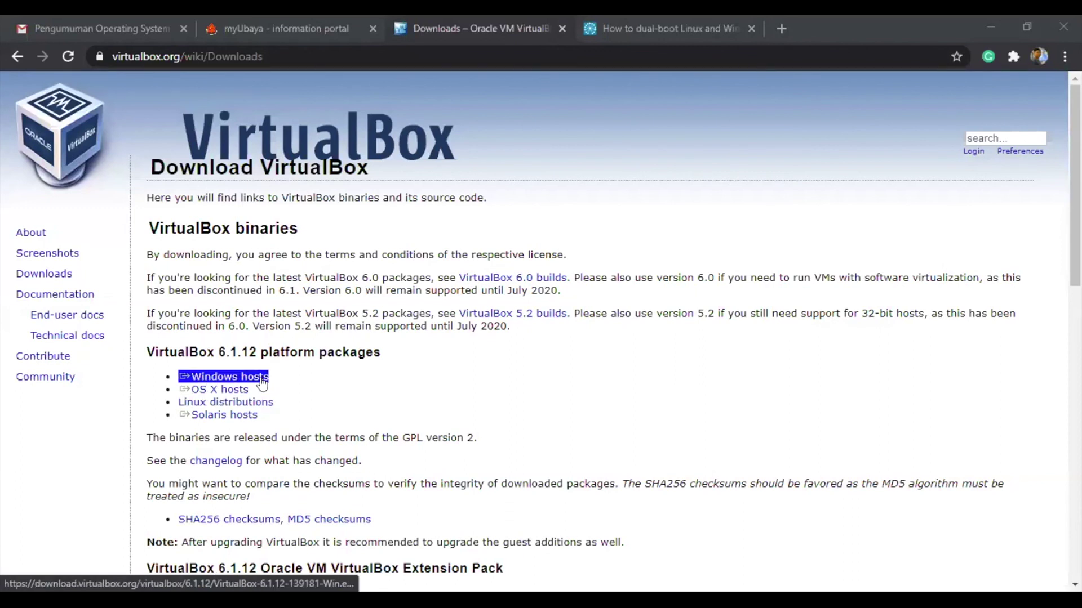
pyautogui.click(262, 382)
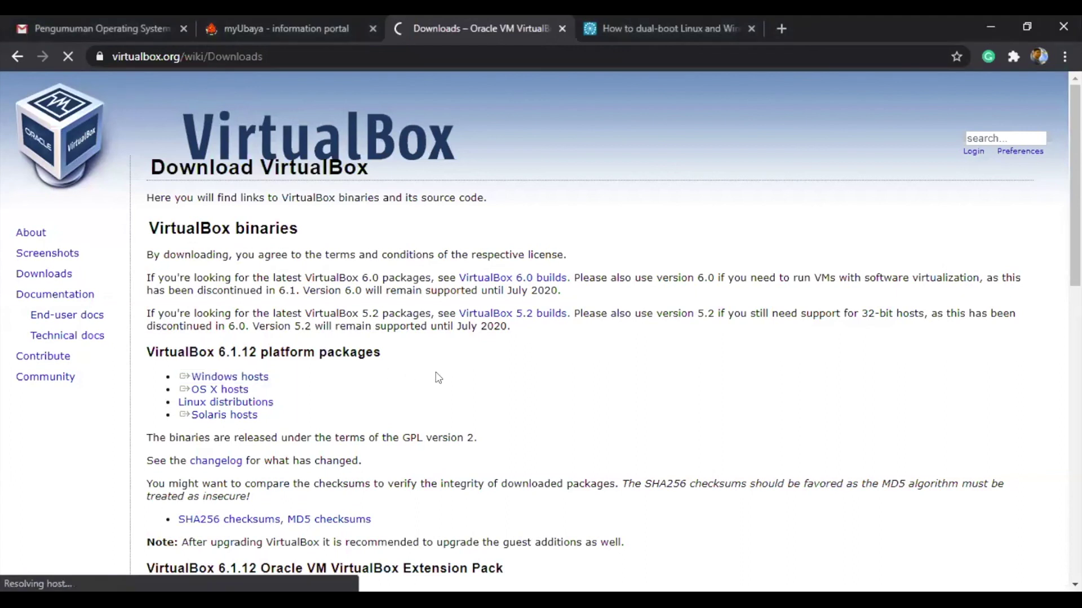